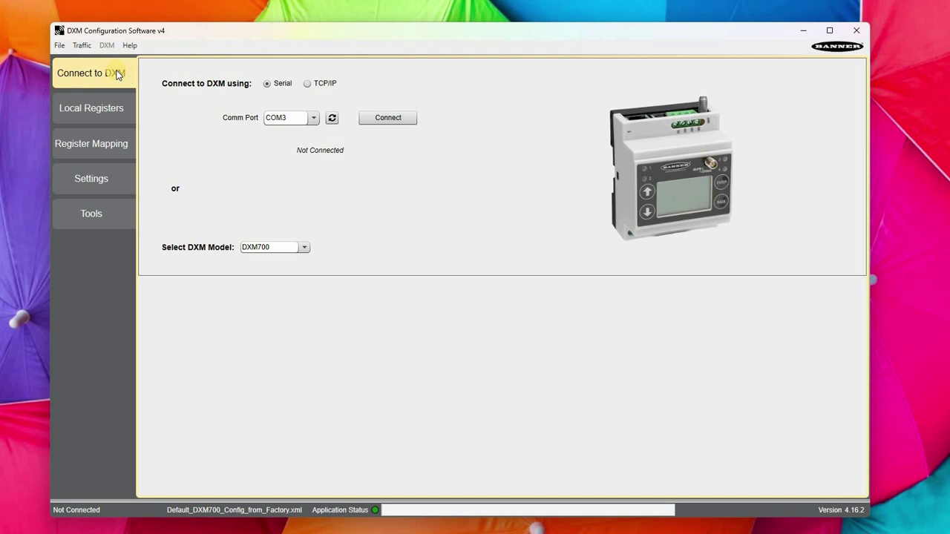
- Show the advanced Ethernet settings and examine the static IP address, subnet, gateway and DNS fields
click(113, 107)
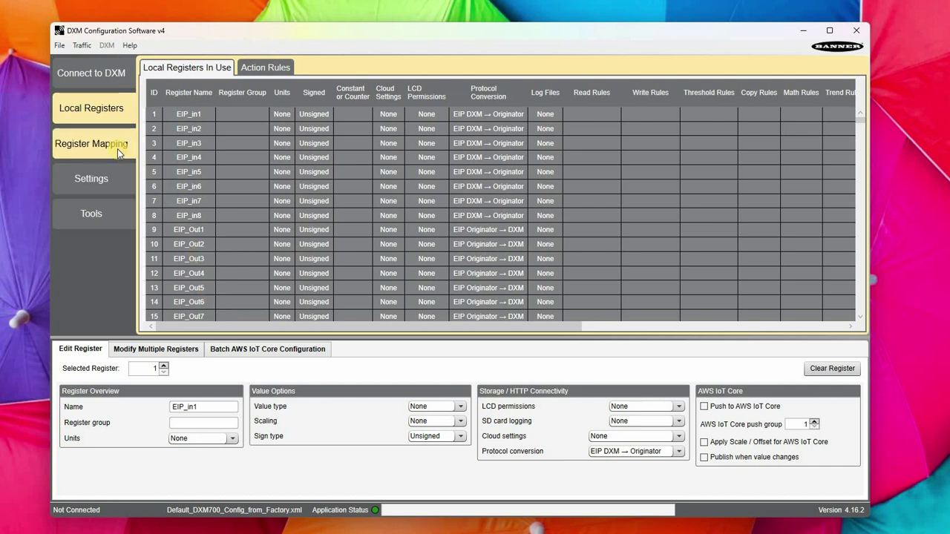
click(106, 186)
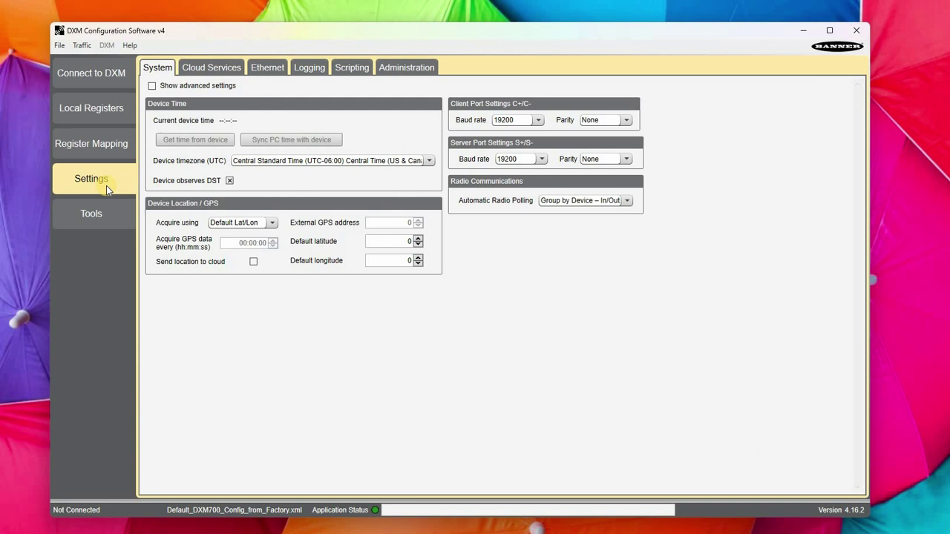
click(261, 69)
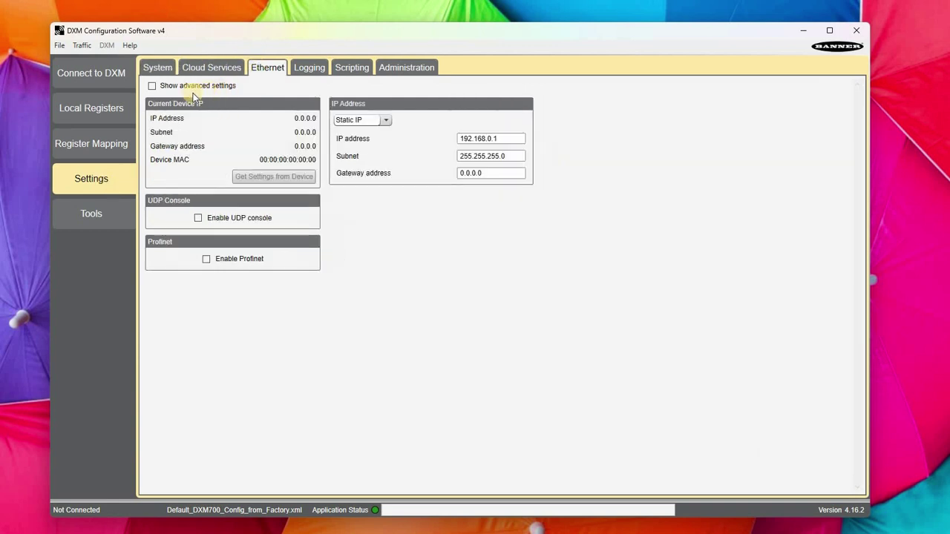
click(153, 86)
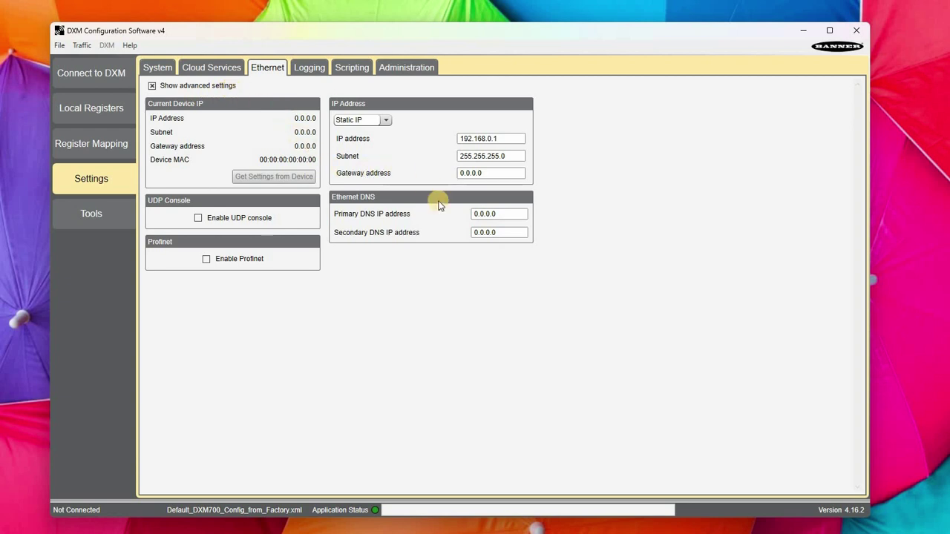
drag(502, 138, 484, 138)
click(121, 75)
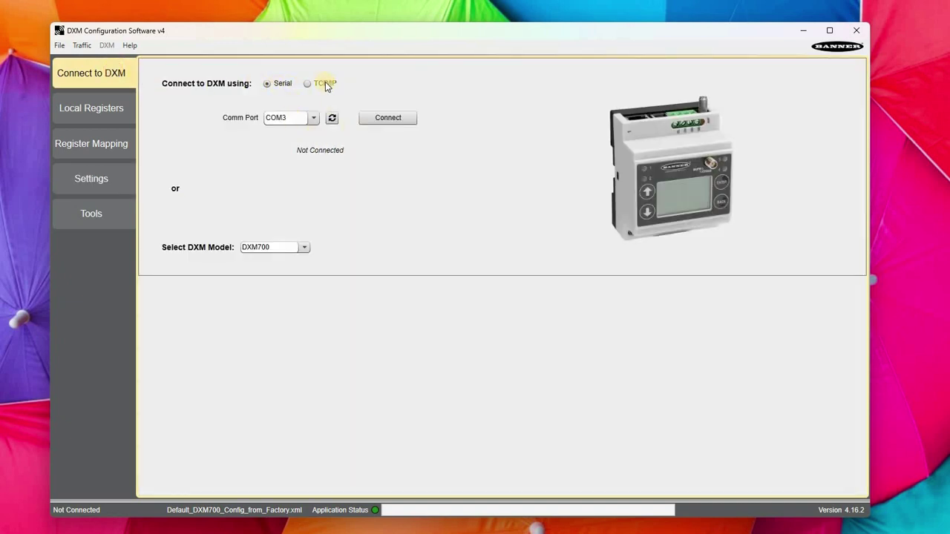
click(72, 128)
click(90, 178)
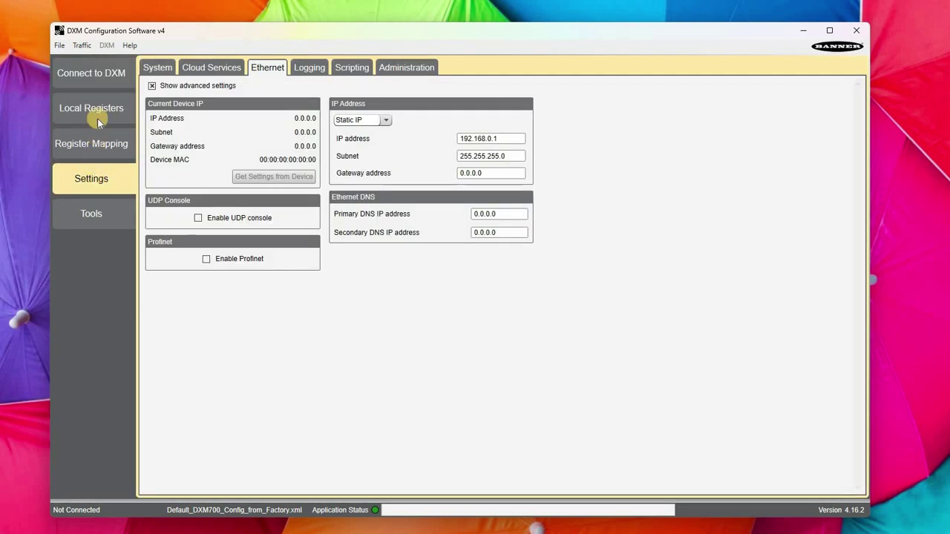
click(98, 112)
- Add one RTU read rule and one RTU write rule to the register mapping
click(102, 145)
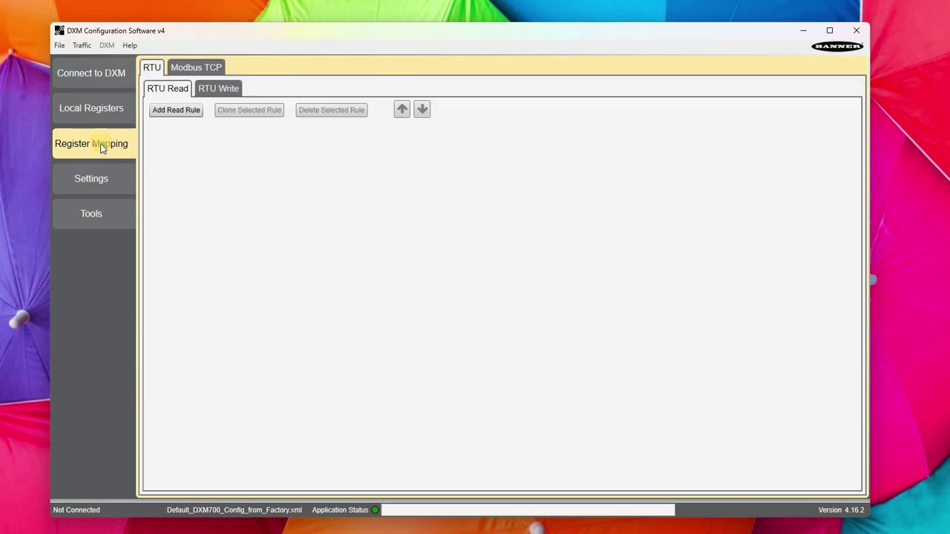
click(177, 112)
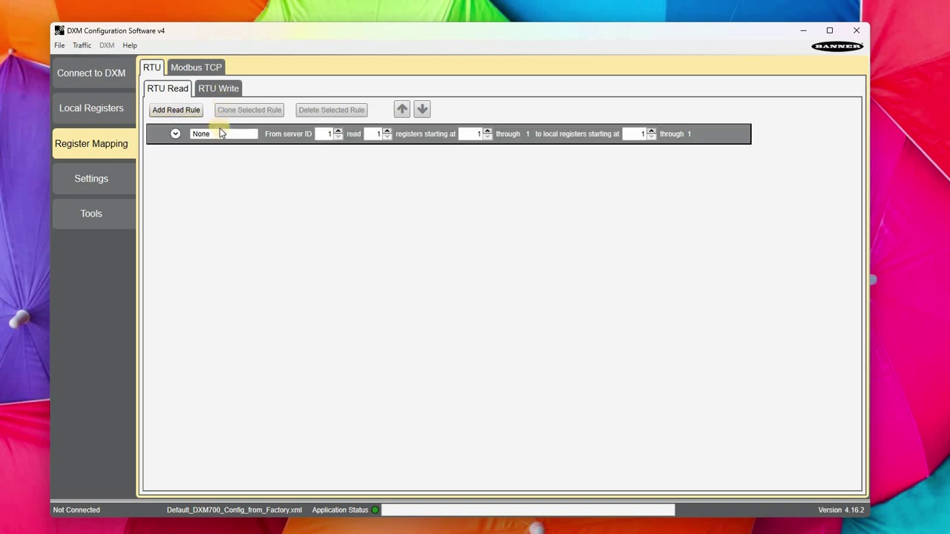
click(213, 89)
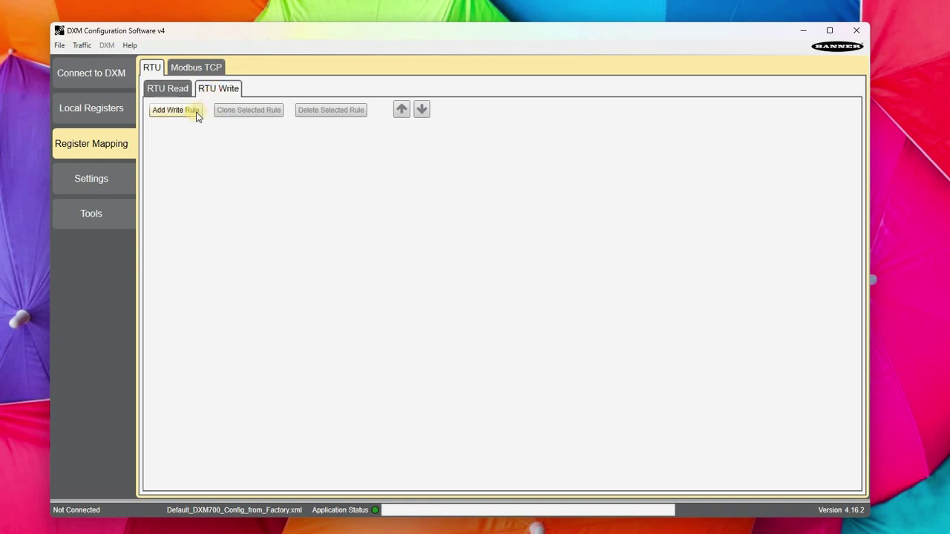
click(195, 116)
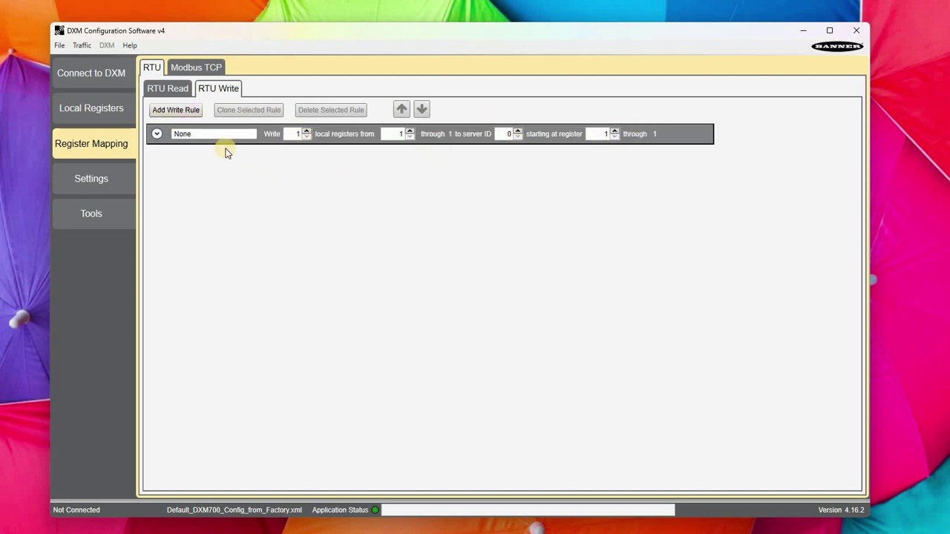
- Delete the blank RTU write rule and the blank RTU read rule
click(244, 134)
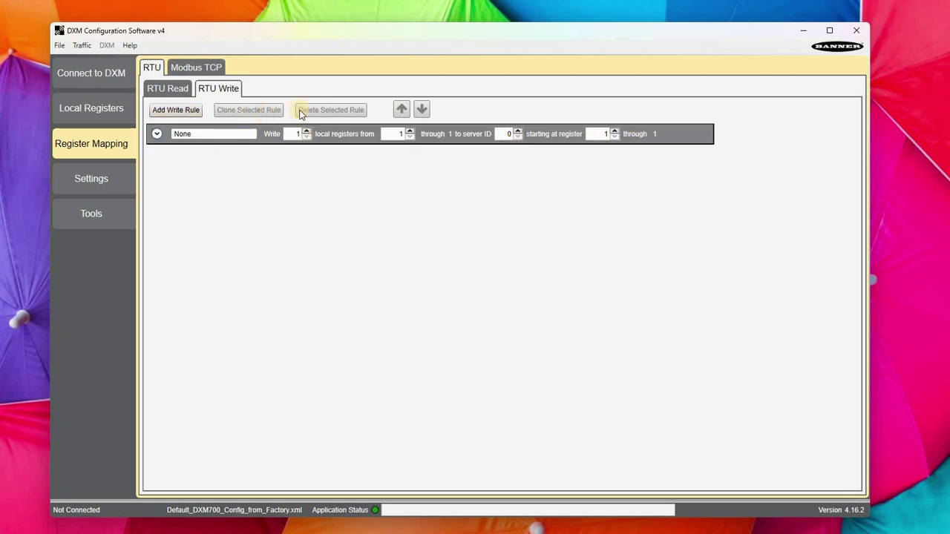
click(330, 110)
click(166, 88)
click(176, 110)
click(218, 135)
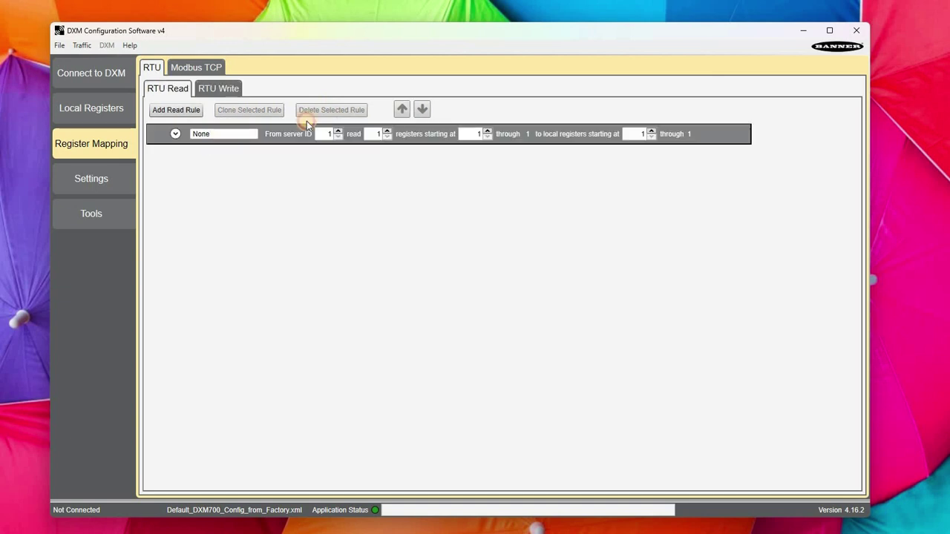
click(324, 112)
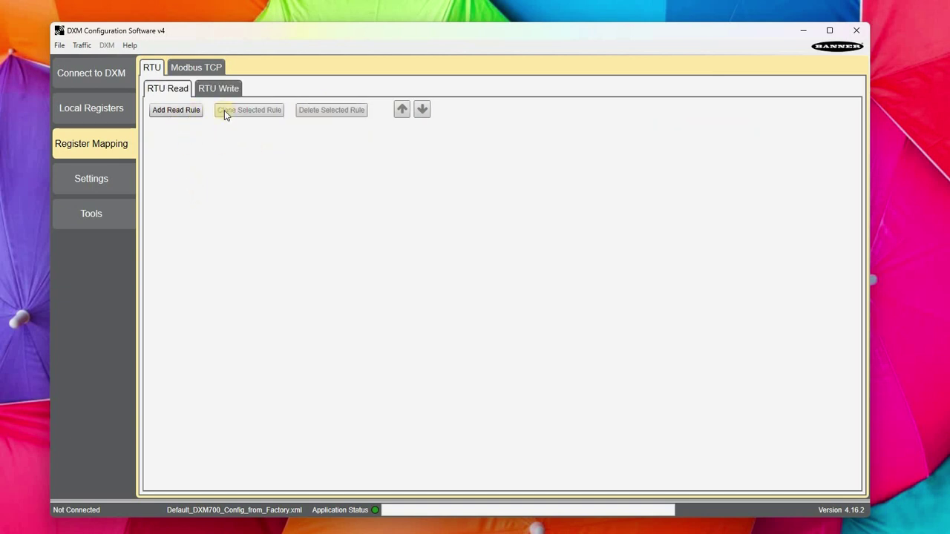
- Examine the protocol conversion options for local register EIP_in1 and choose EIP DXM → Originator
click(115, 109)
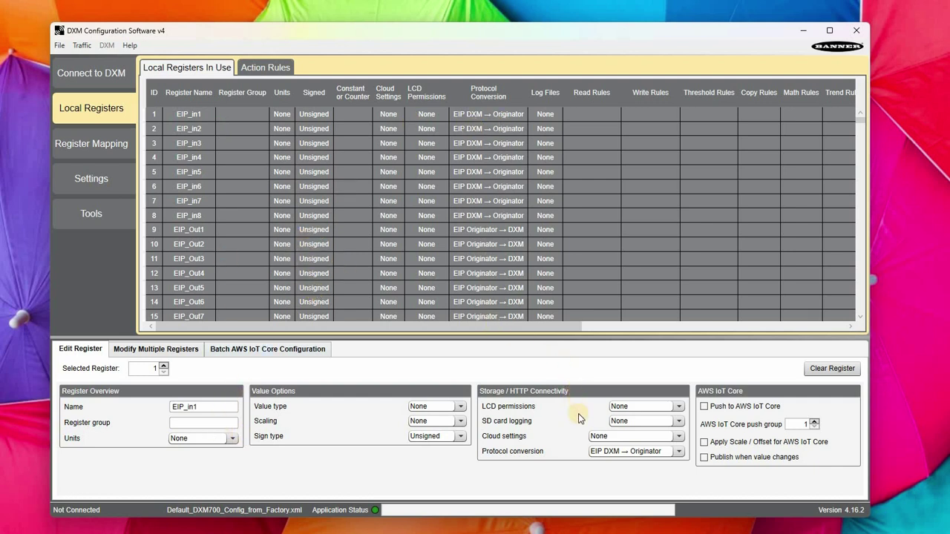
click(496, 114)
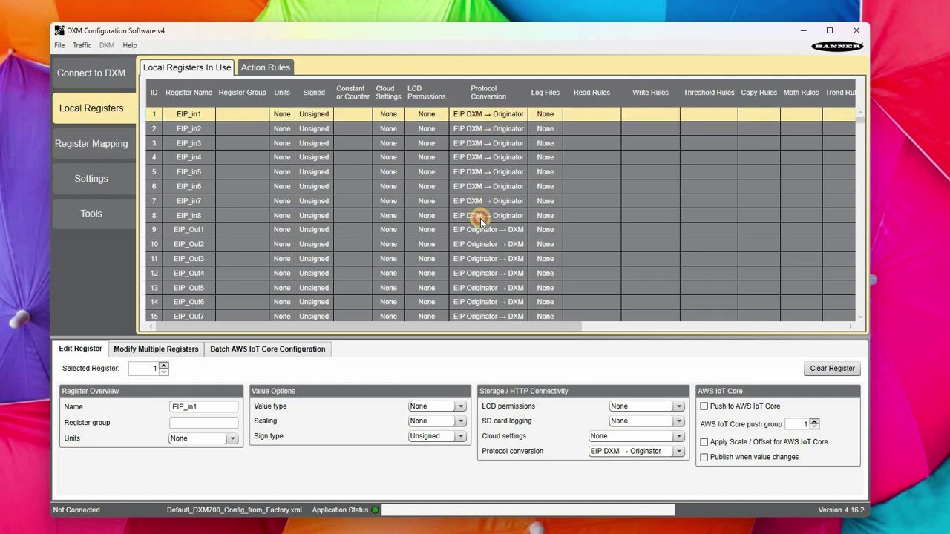
click(481, 217)
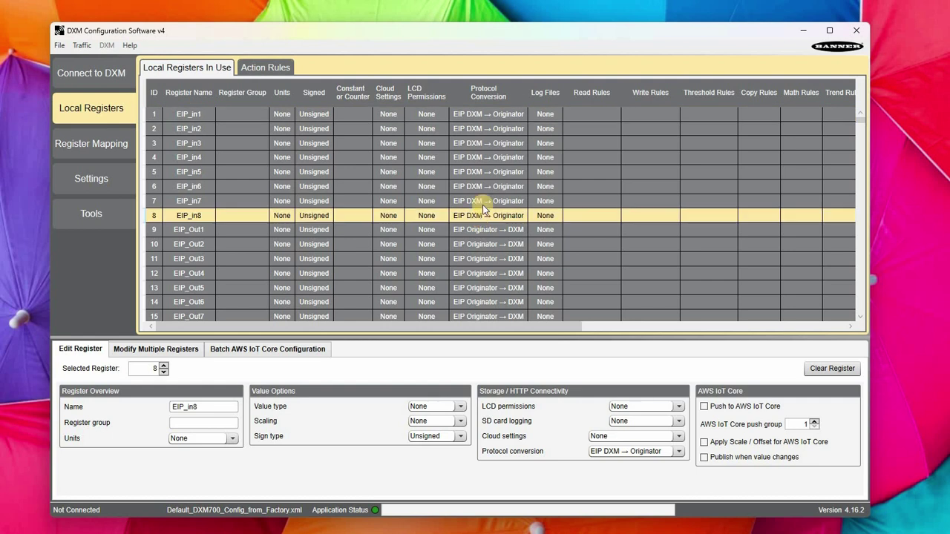
click(495, 117)
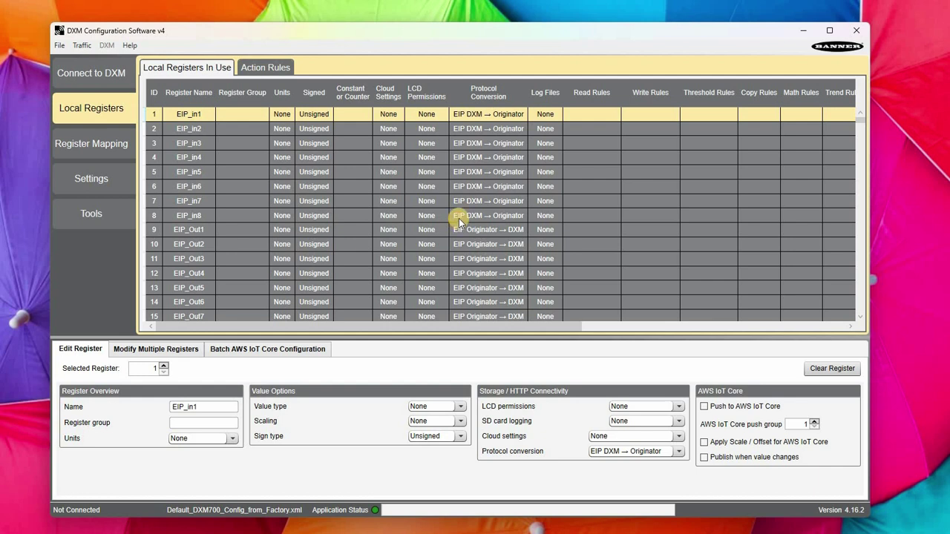
click(627, 453)
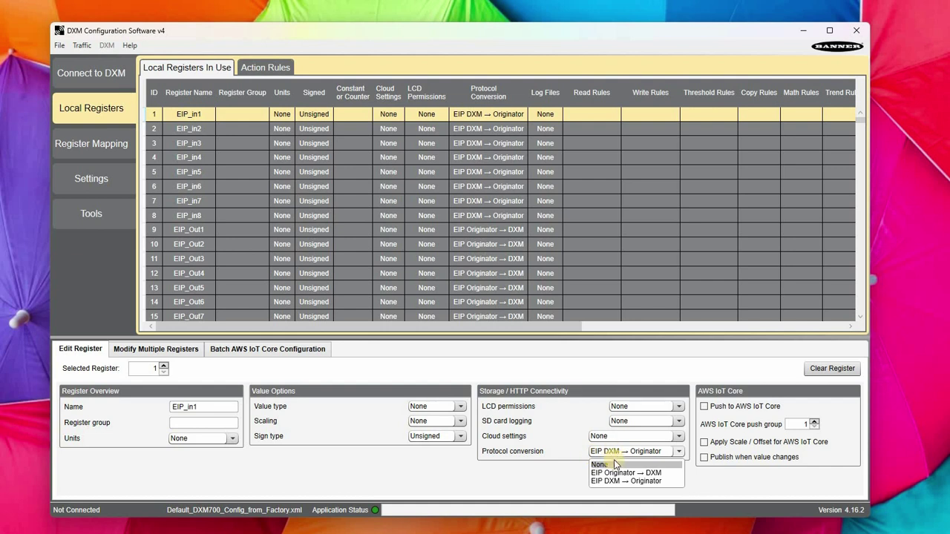
click(633, 482)
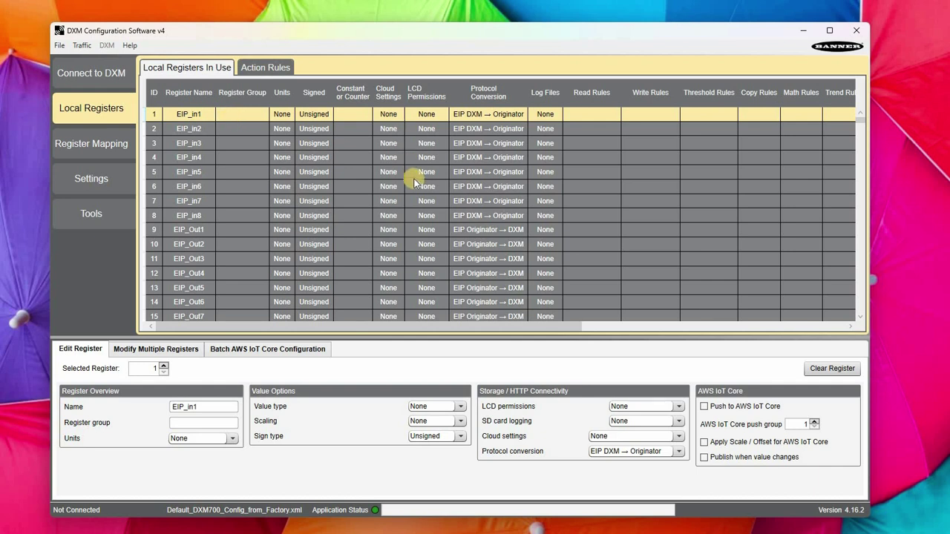
- Compare the protocol conversion directions of the EIP_in and EIP_Out registers in the local register list
click(417, 214)
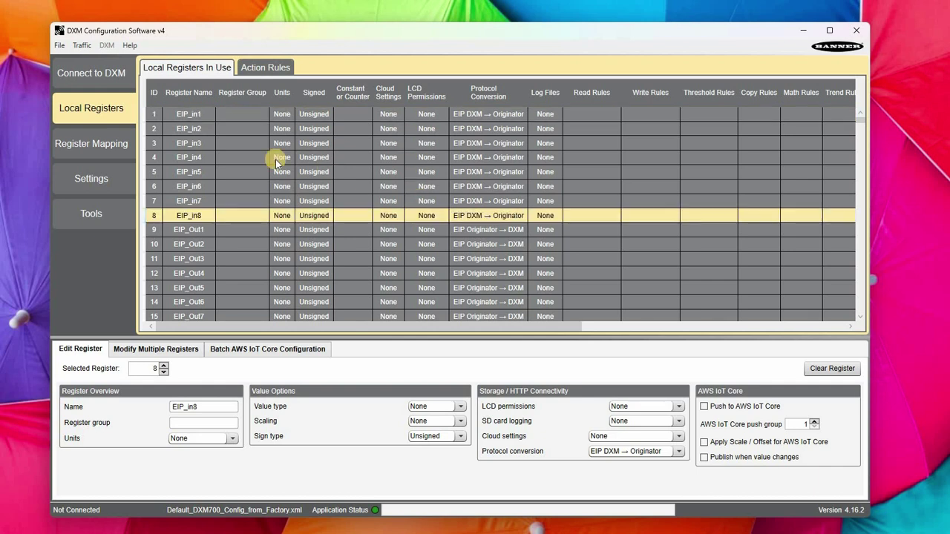
click(212, 115)
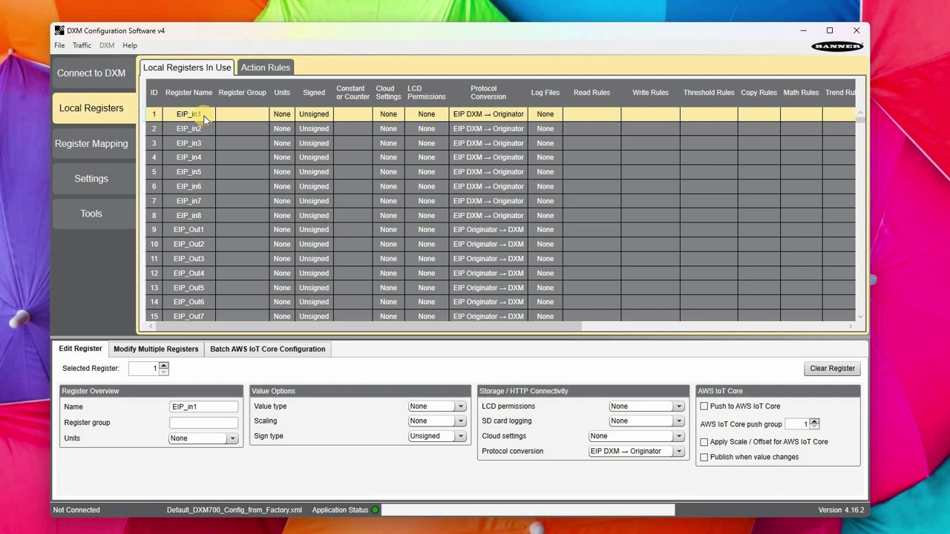
click(199, 217)
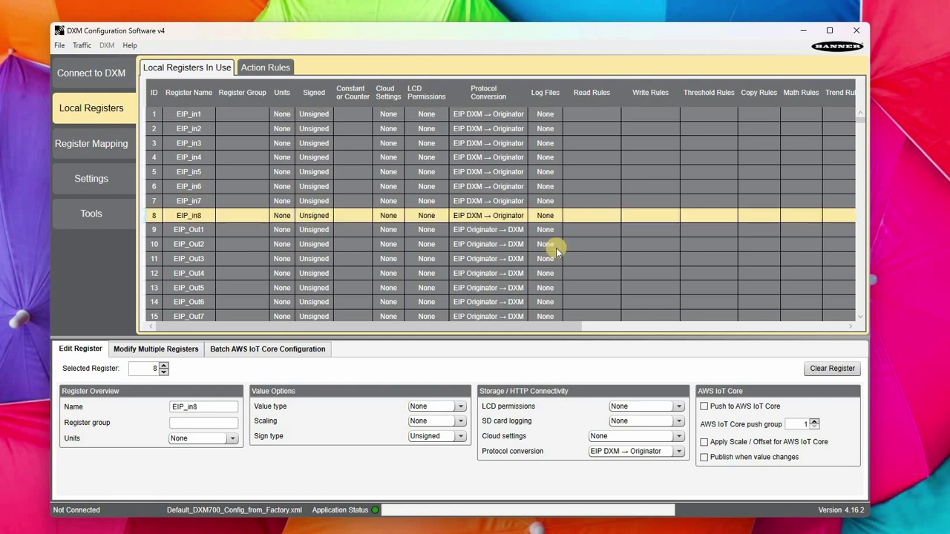
click(497, 232)
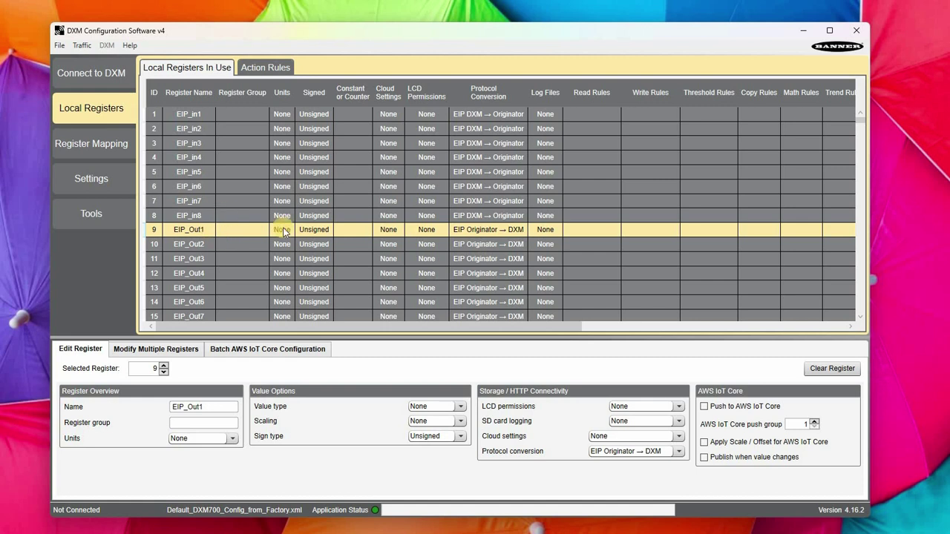
scroll(499, 240, down, 3)
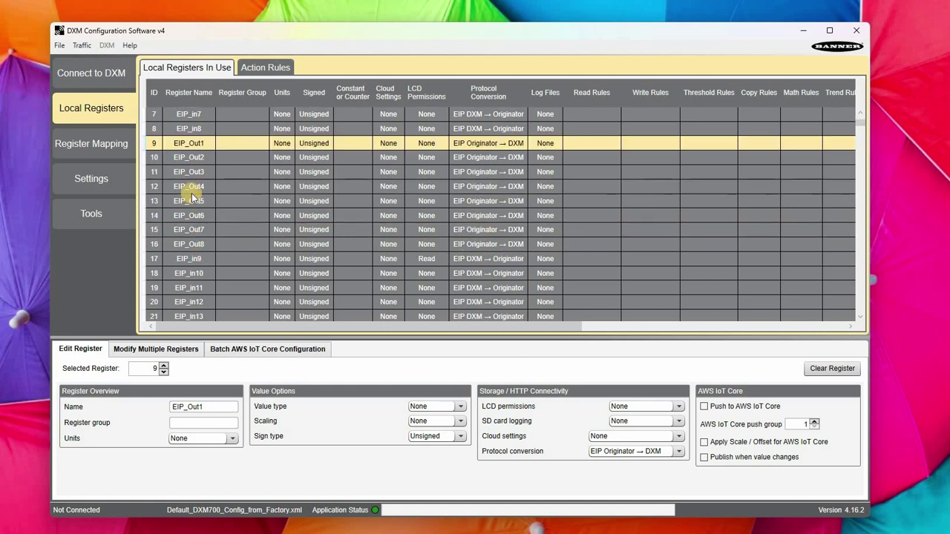
scroll(504, 253, up, 3)
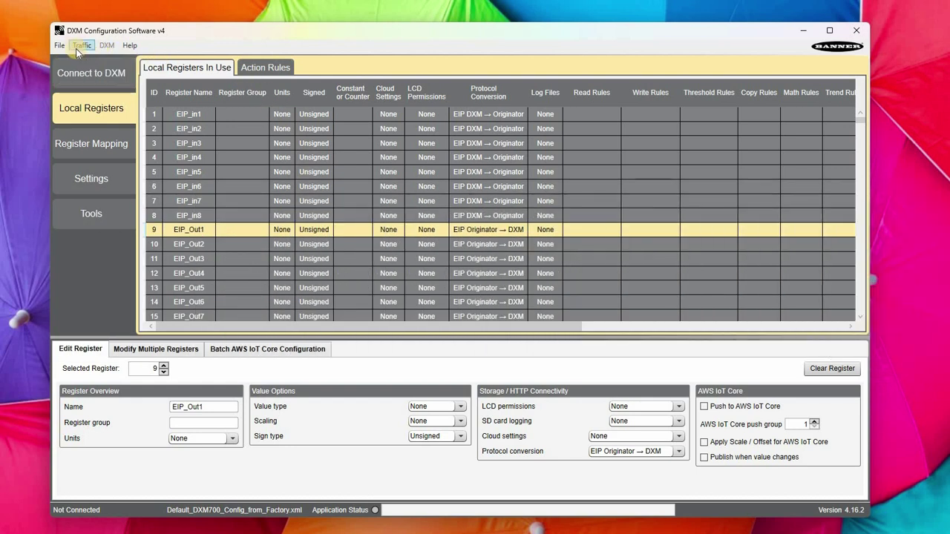
- Open the configuration file VibeSGDXM700.xml
click(60, 46)
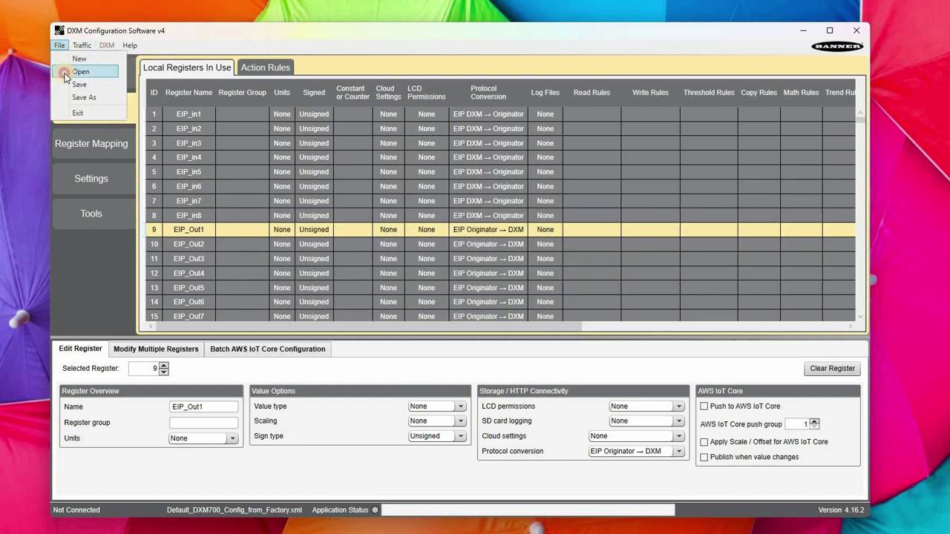
click(64, 72)
click(547, 318)
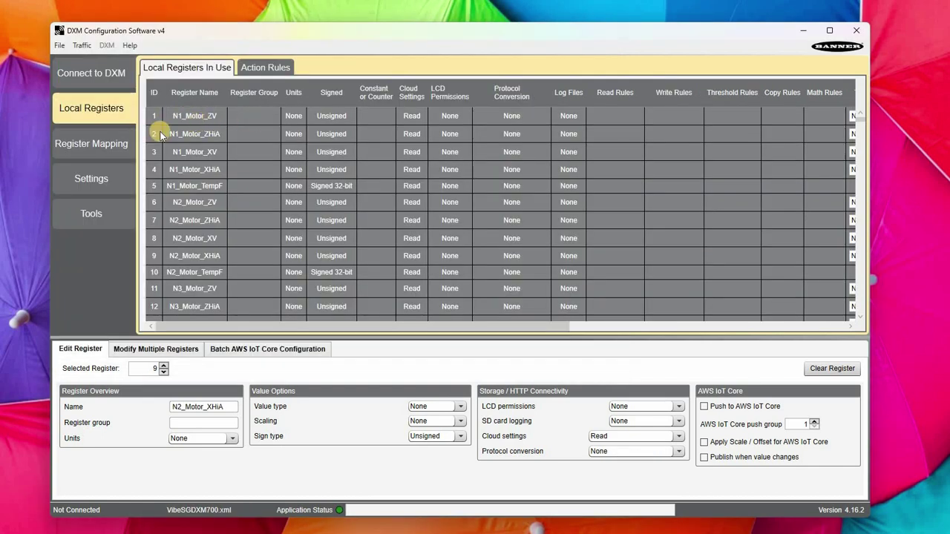
- Review the RTU read and RTU write rules in the loaded configuration's register mapping
click(115, 141)
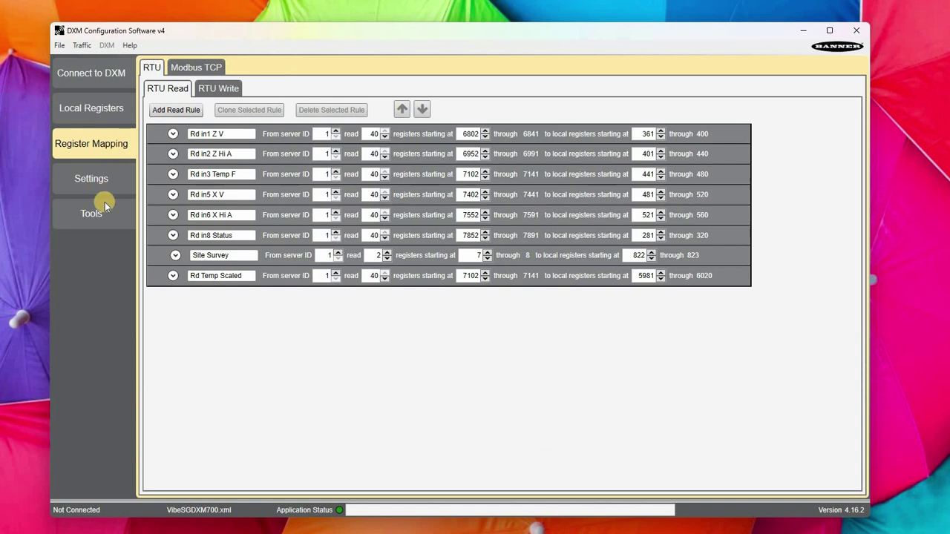
click(92, 221)
click(217, 88)
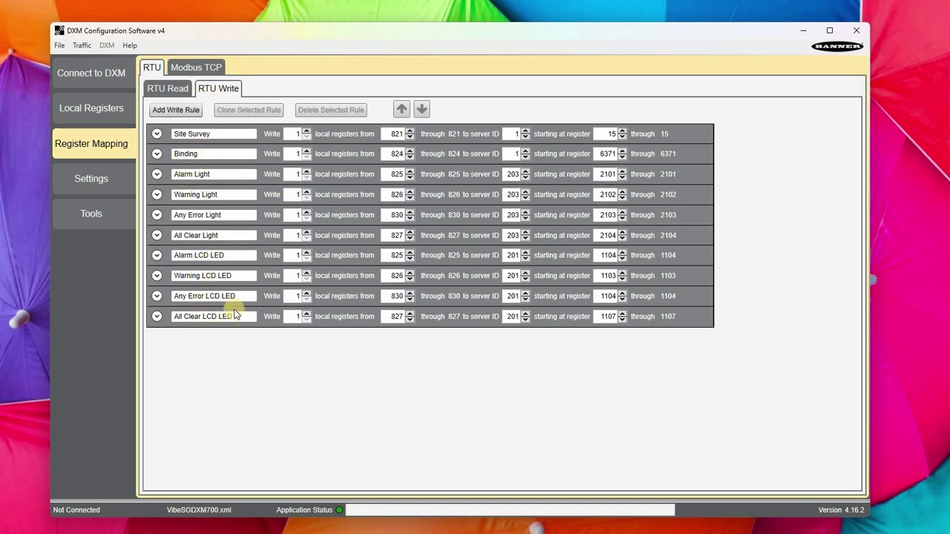
click(170, 91)
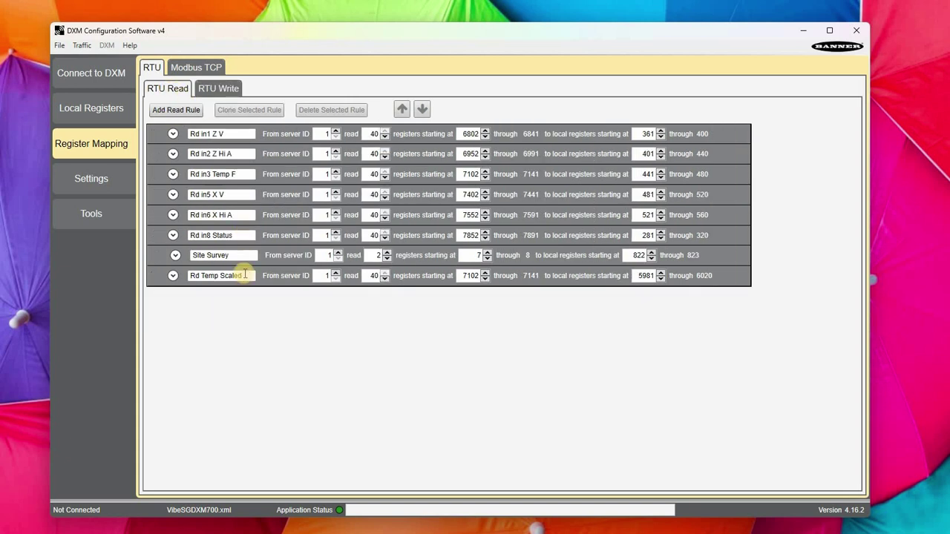
- Set the protocol conversion of local register 1, N1_Motor_ZV, to EIP DXM → Originator
click(101, 113)
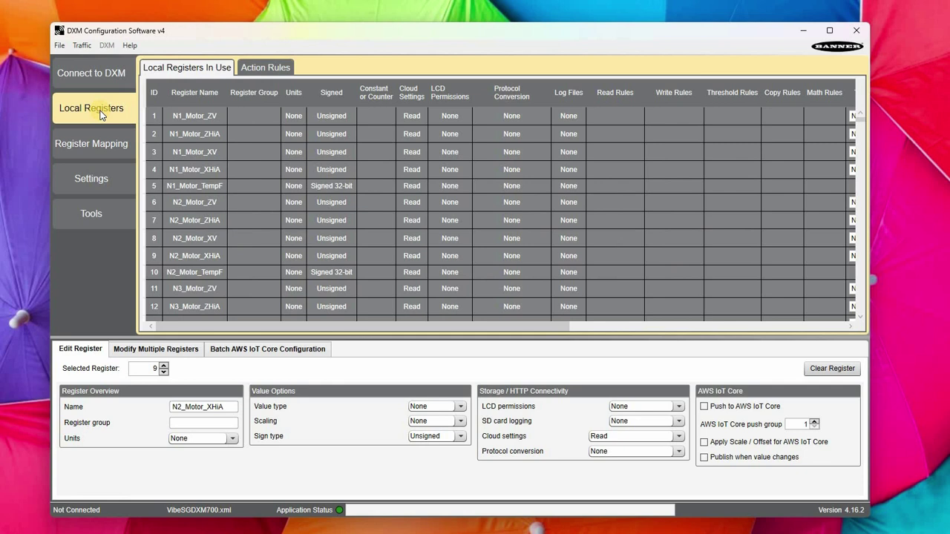
click(244, 118)
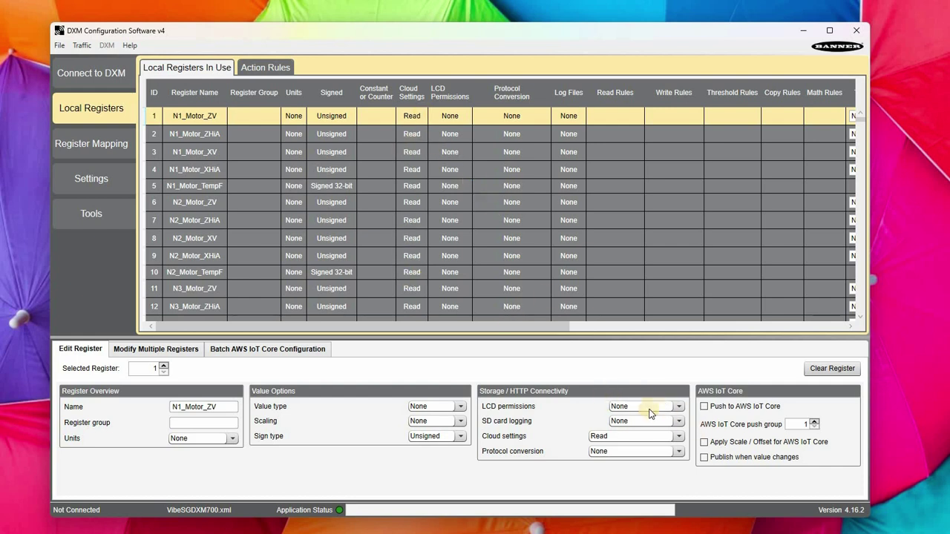
click(629, 452)
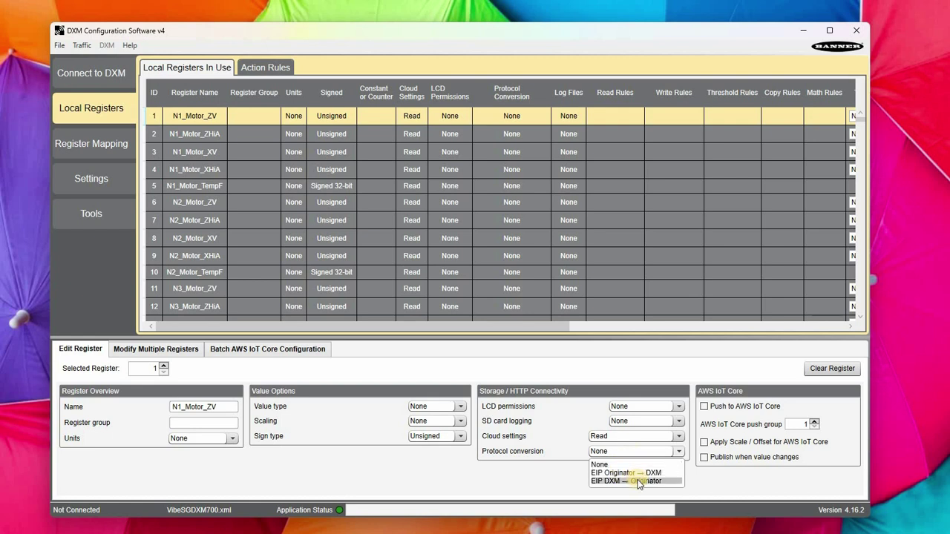
click(637, 481)
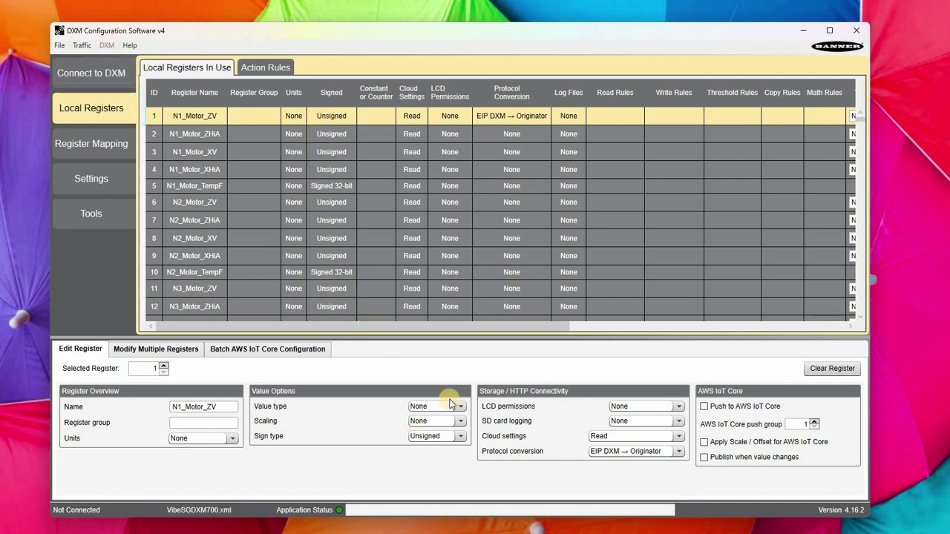
scroll(246, 188, down, 3)
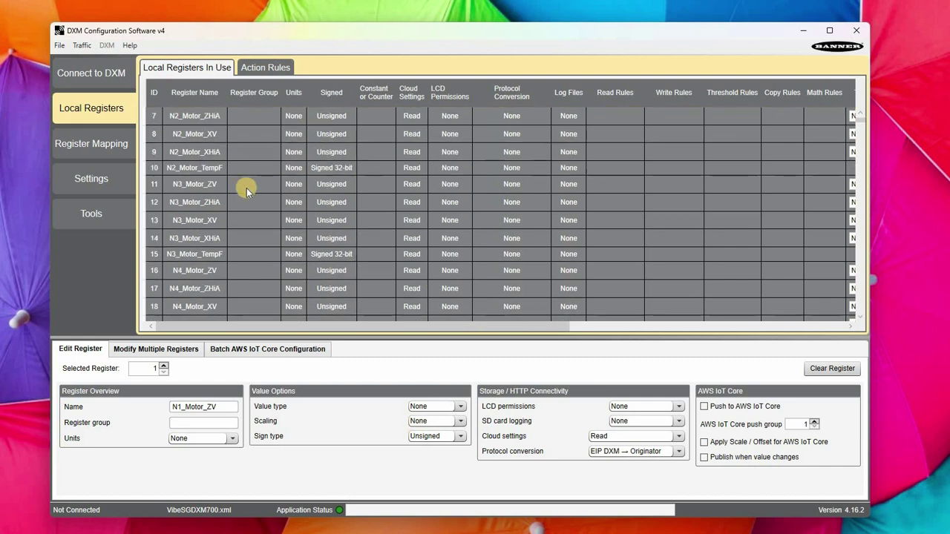
- Switch to the web browser showing the DXM700-B1R1 product page, then reposition and widen its window
scroll(249, 195, up, 3)
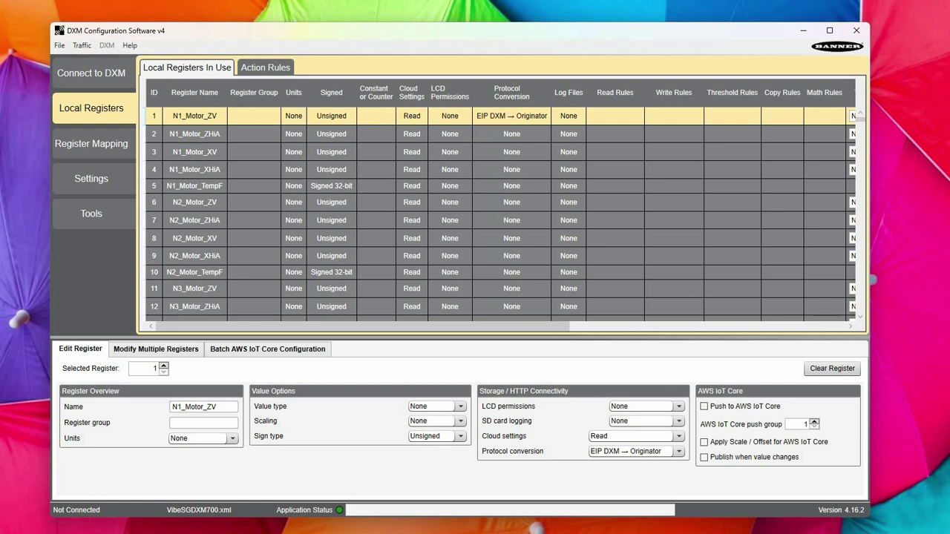
key(alt+Tab)
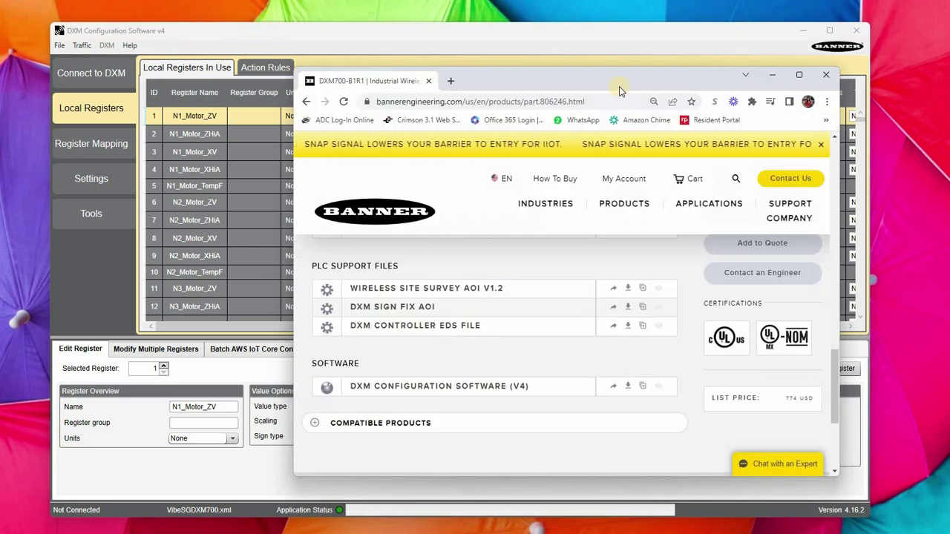
drag(494, 68, 367, 42)
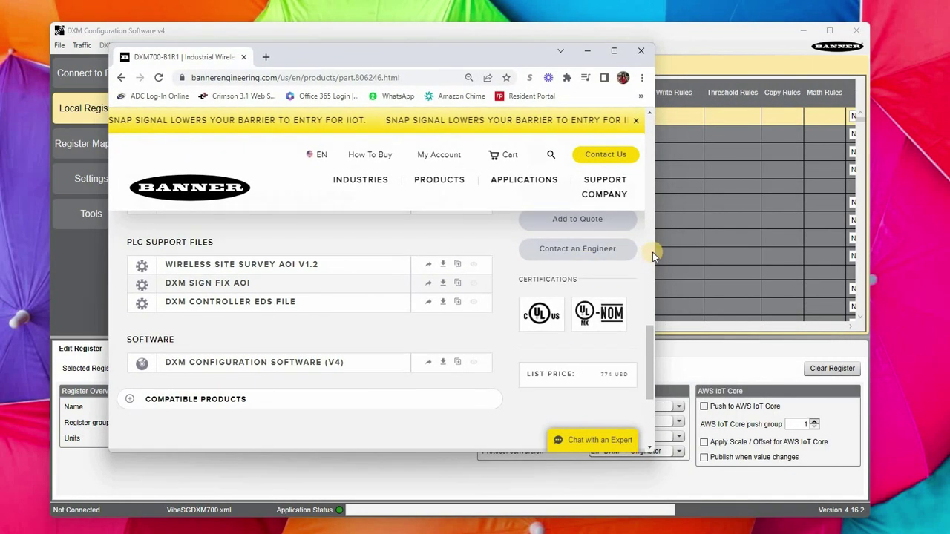
drag(654, 251, 851, 258)
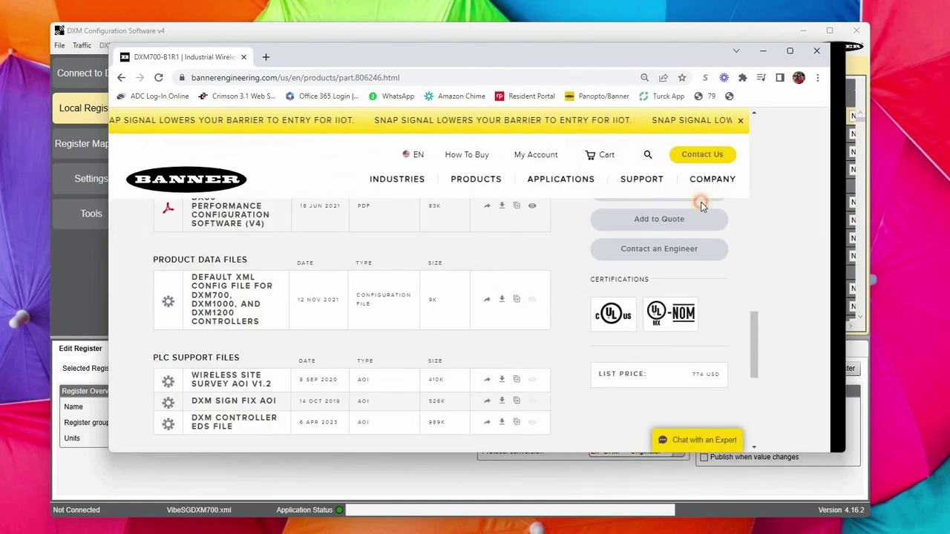
- Locate the default XML config file for DXM700, DXM1000, and DXM1200 controllers among the DXM700-B1R1 product downloads
scroll(162, 202, up, 15)
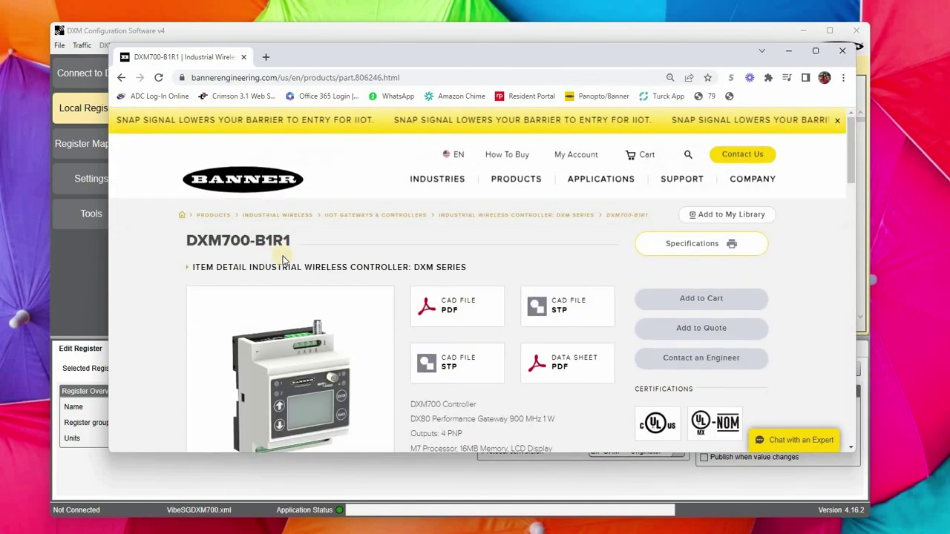
drag(184, 250, 181, 262)
click(180, 263)
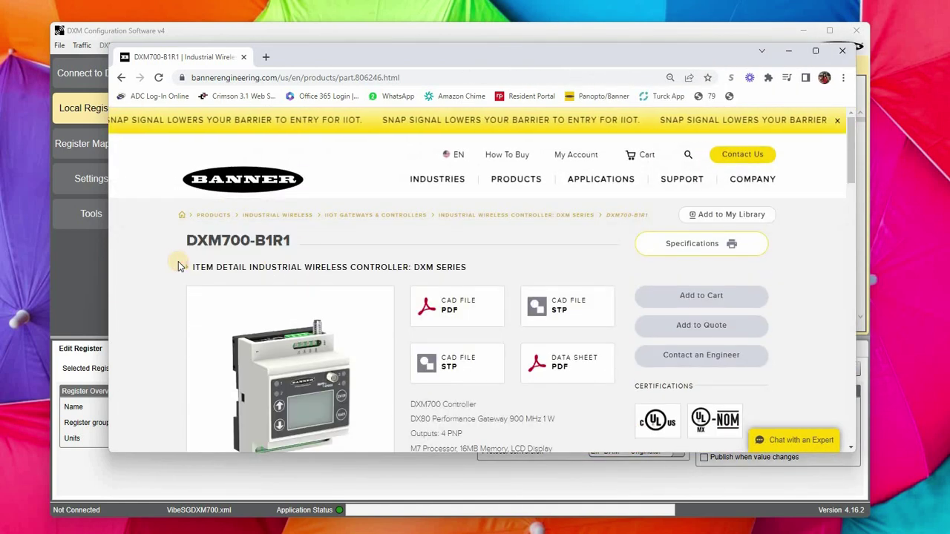
scroll(180, 263, down, 5)
scroll(180, 267, down, 4)
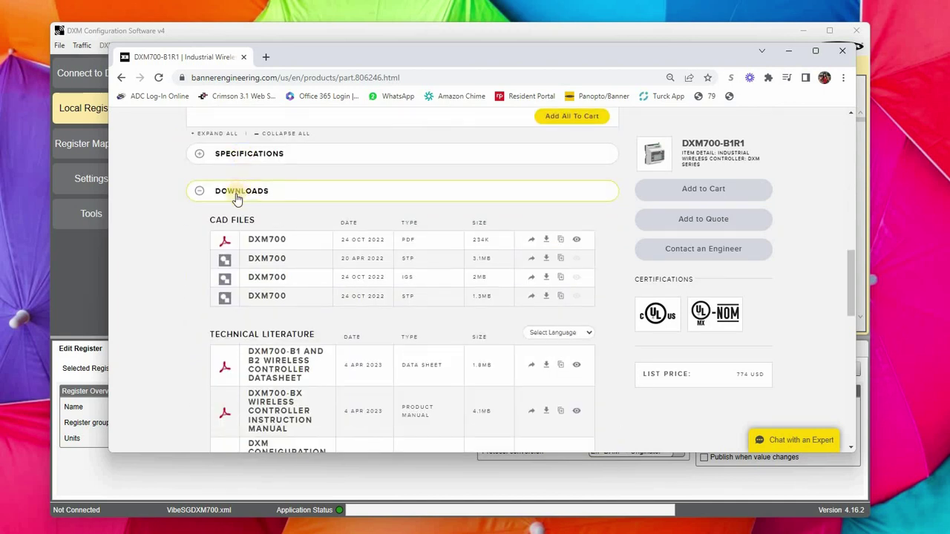
scroll(238, 194, down, 3)
scroll(236, 199, down, 2)
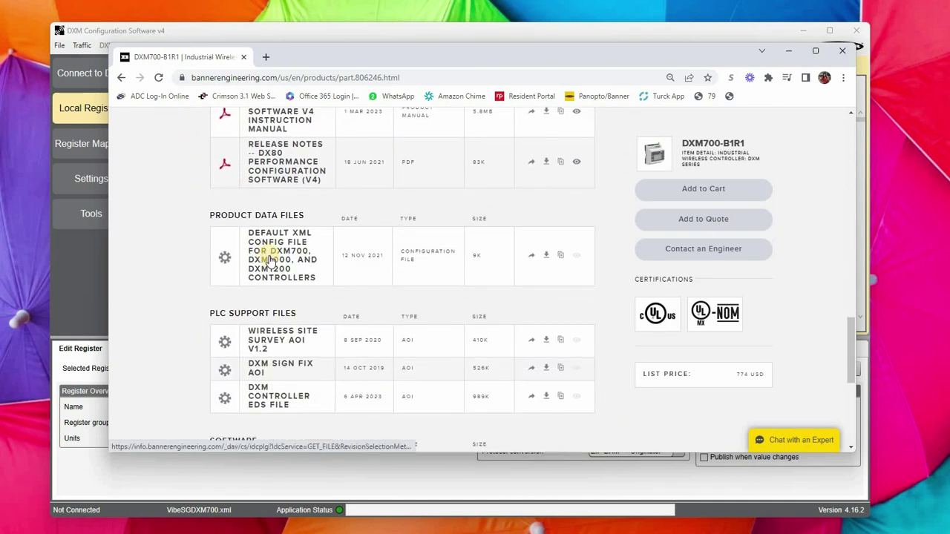
click(546, 255)
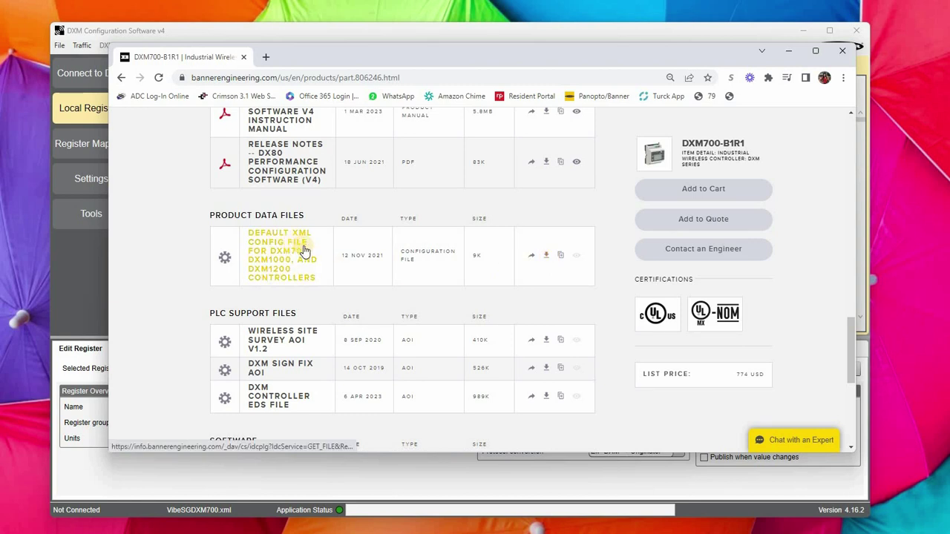